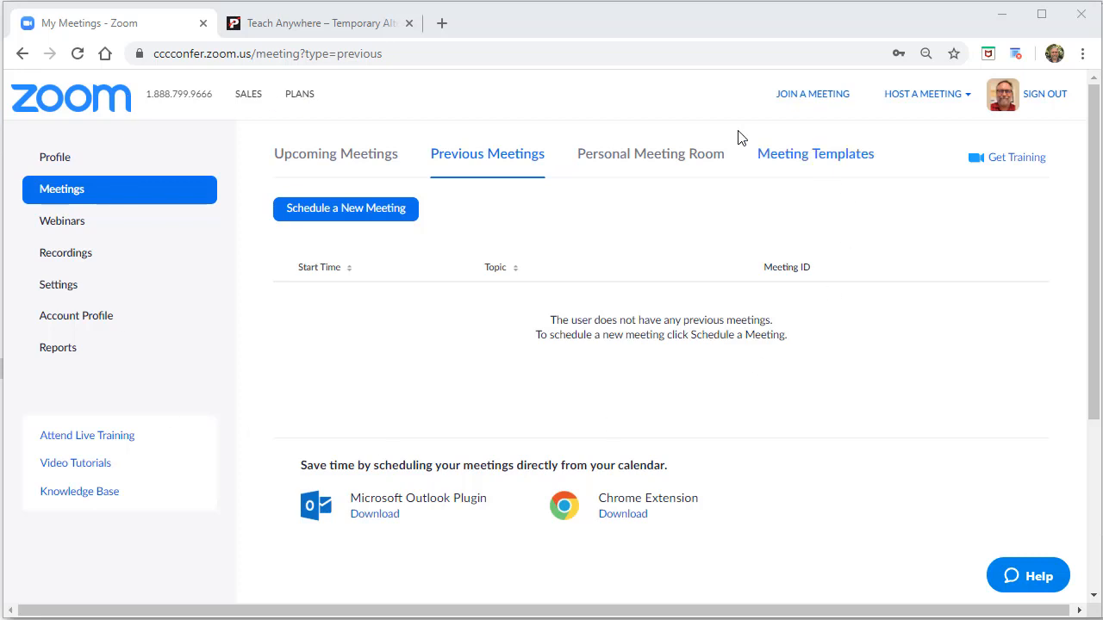
- Open the Personal Meeting Room page and review its meeting ID, join URL, video, audio and meeting options
click(651, 158)
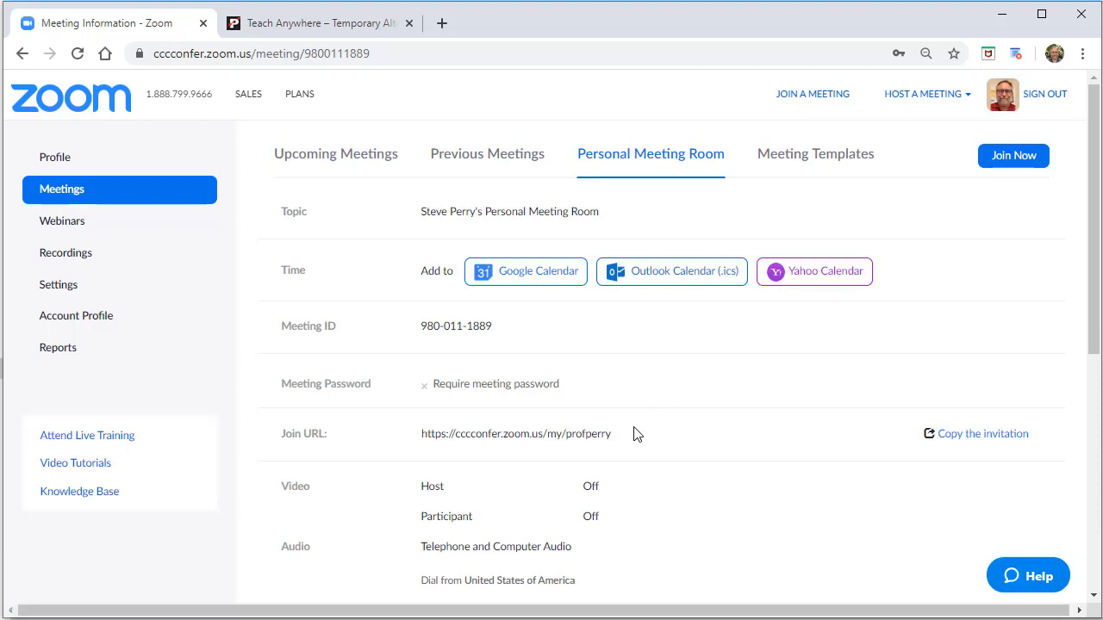
scroll(632, 447, down, 2)
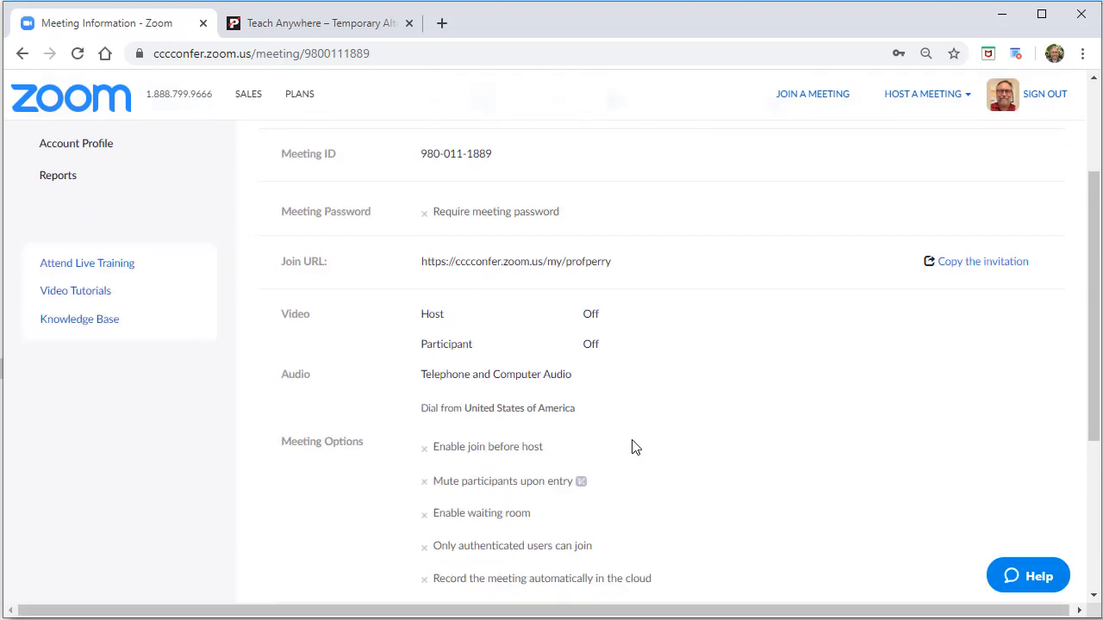
scroll(633, 446, down, 1)
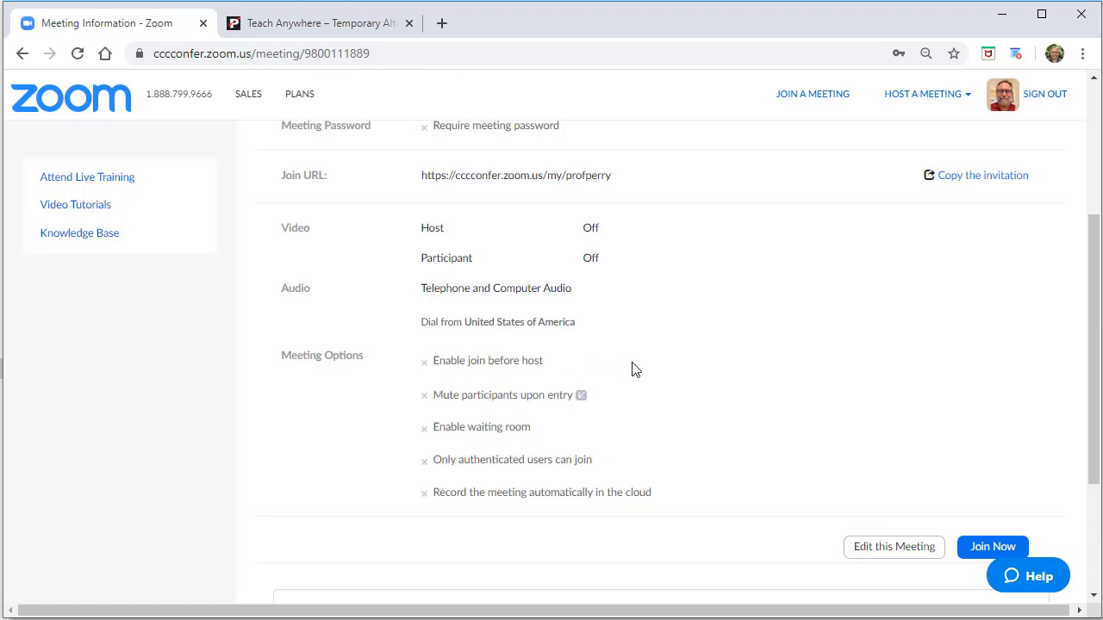
scroll(632, 369, up, 3)
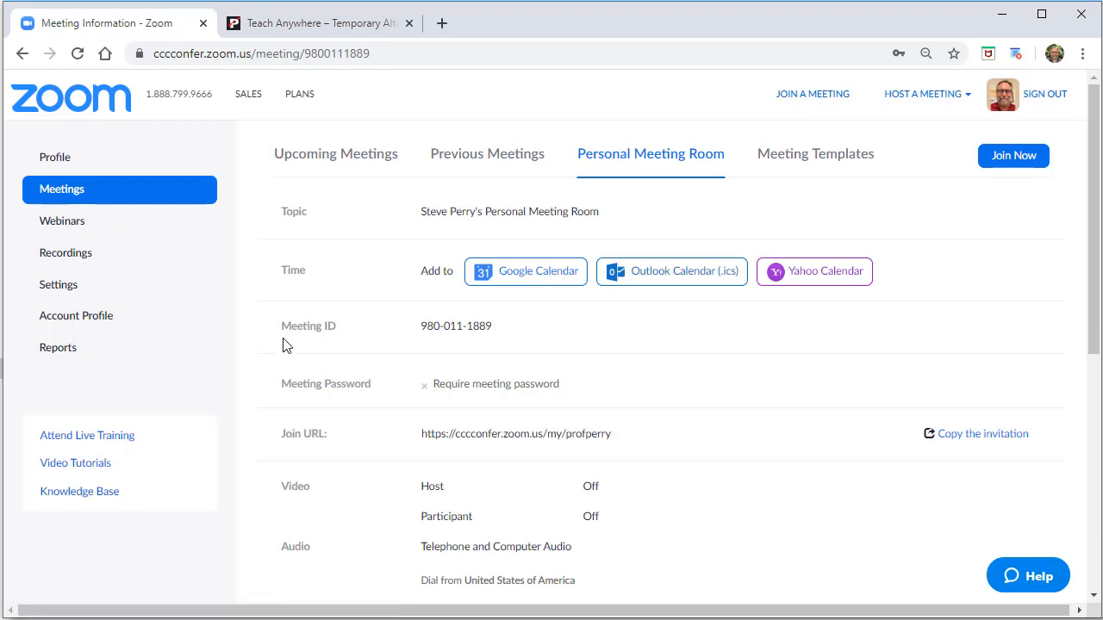
- Start scheduling a new meeting from the upcoming meetings and check the form's time zone choices
click(328, 169)
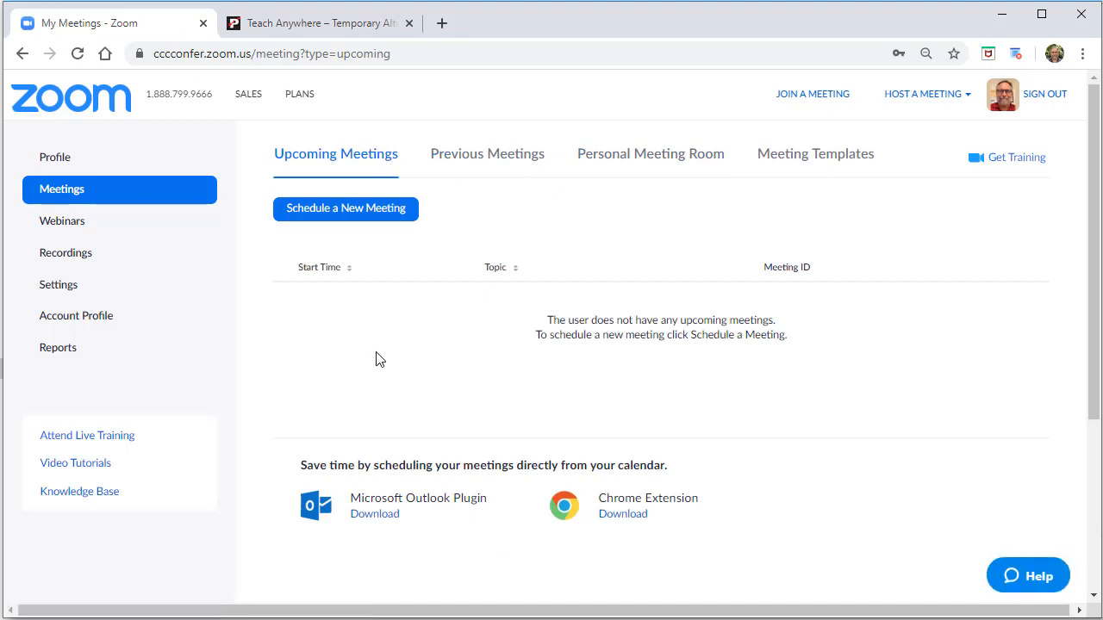
click(360, 218)
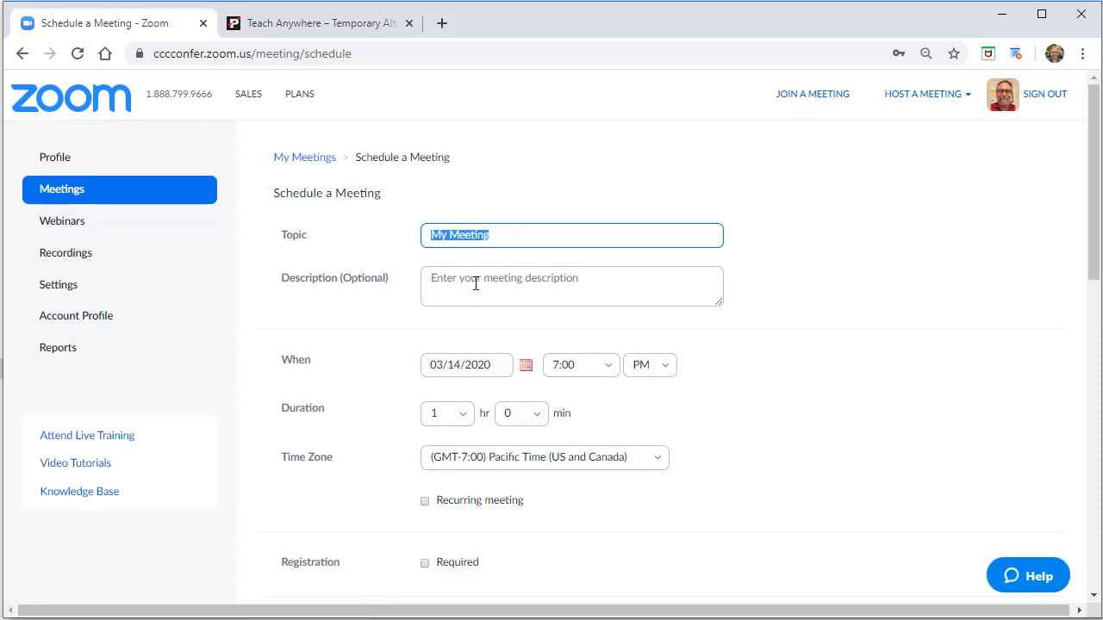
scroll(695, 320, down, 1)
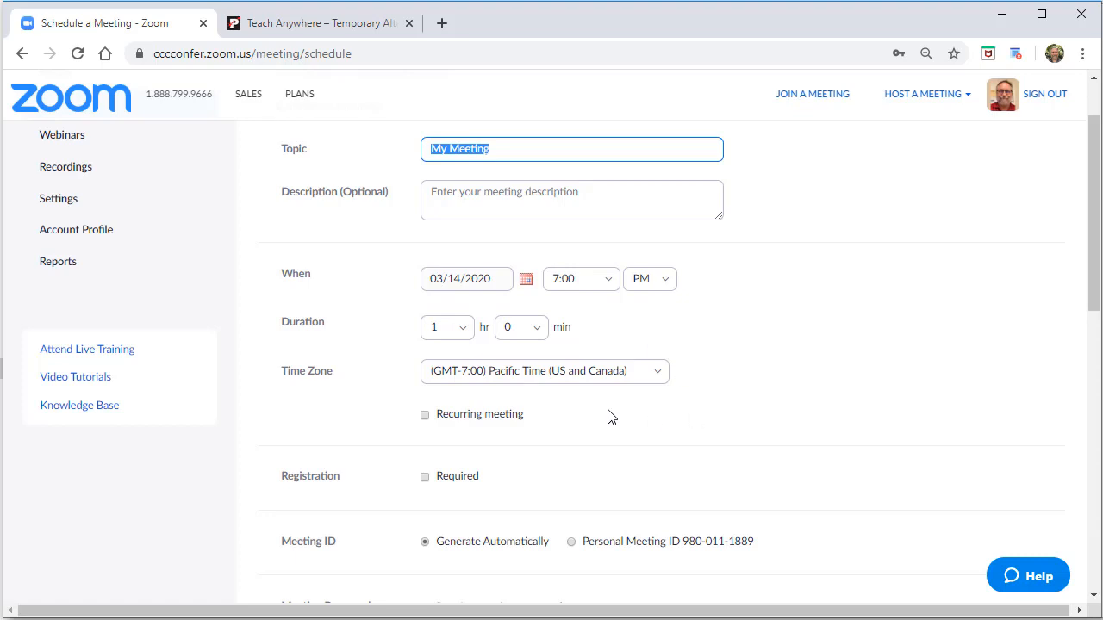
click(662, 376)
click(660, 375)
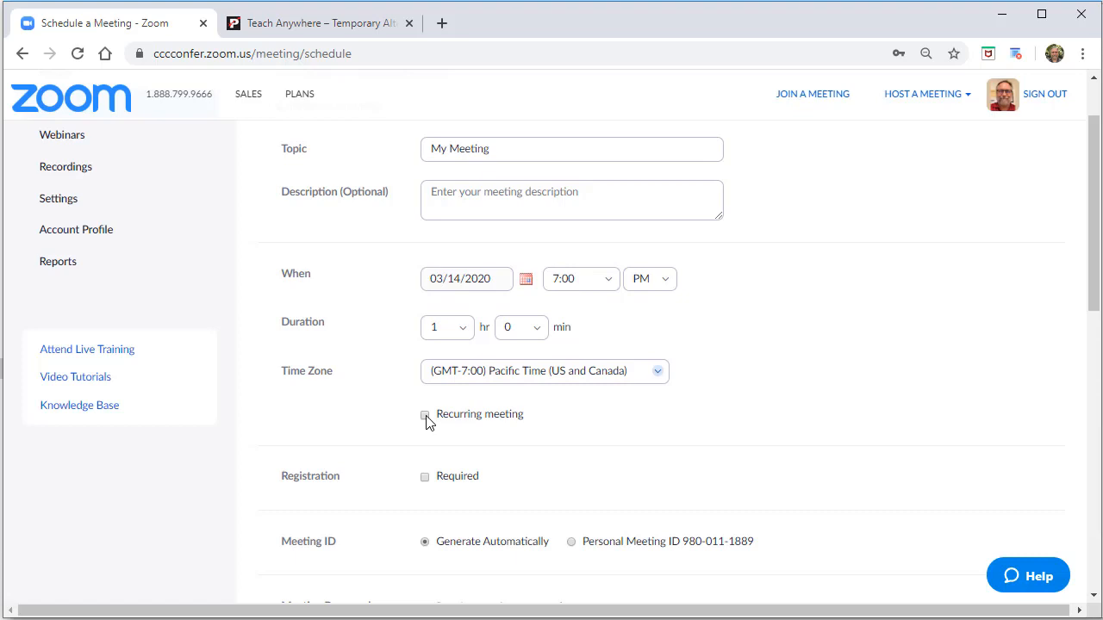
- Enable the recurring meeting option, check the available recurrence frequencies, and disable the option again
click(424, 416)
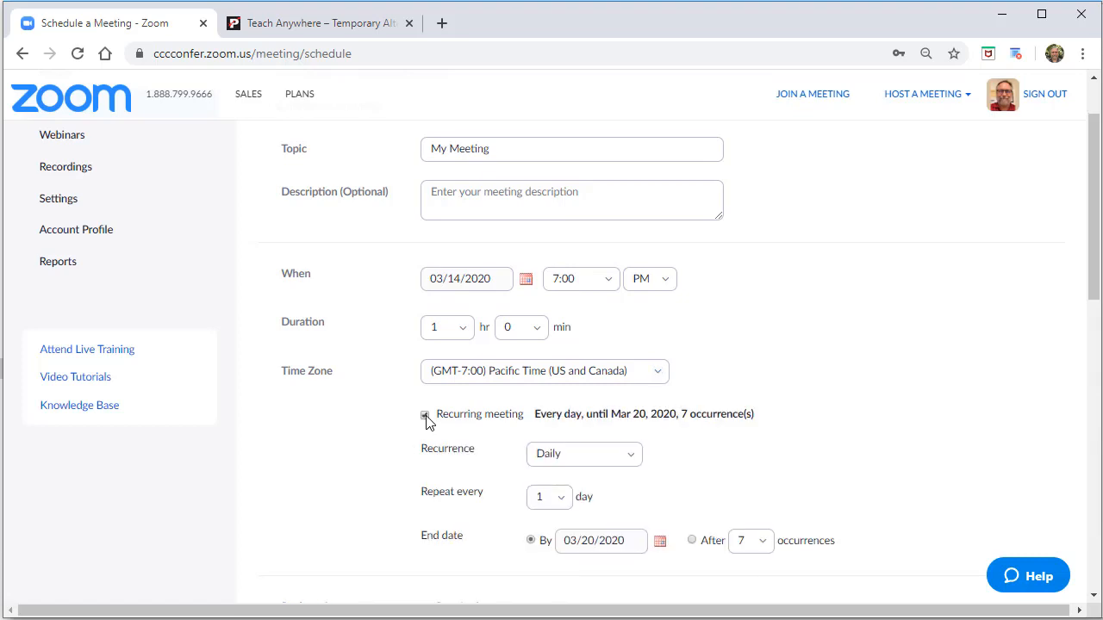
scroll(714, 456, down, 1)
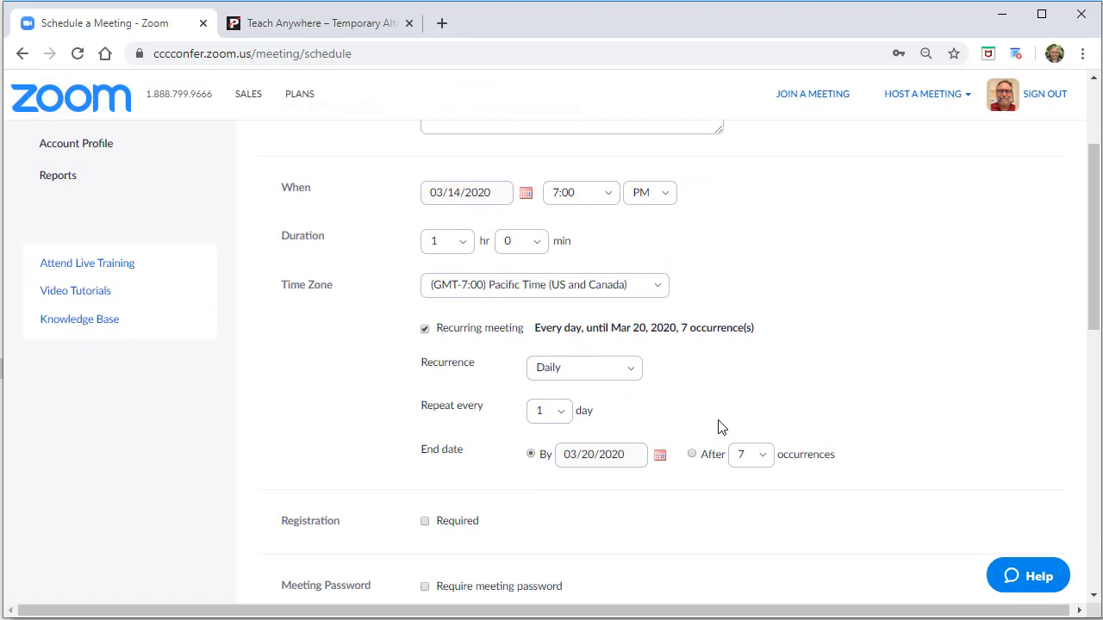
click(631, 369)
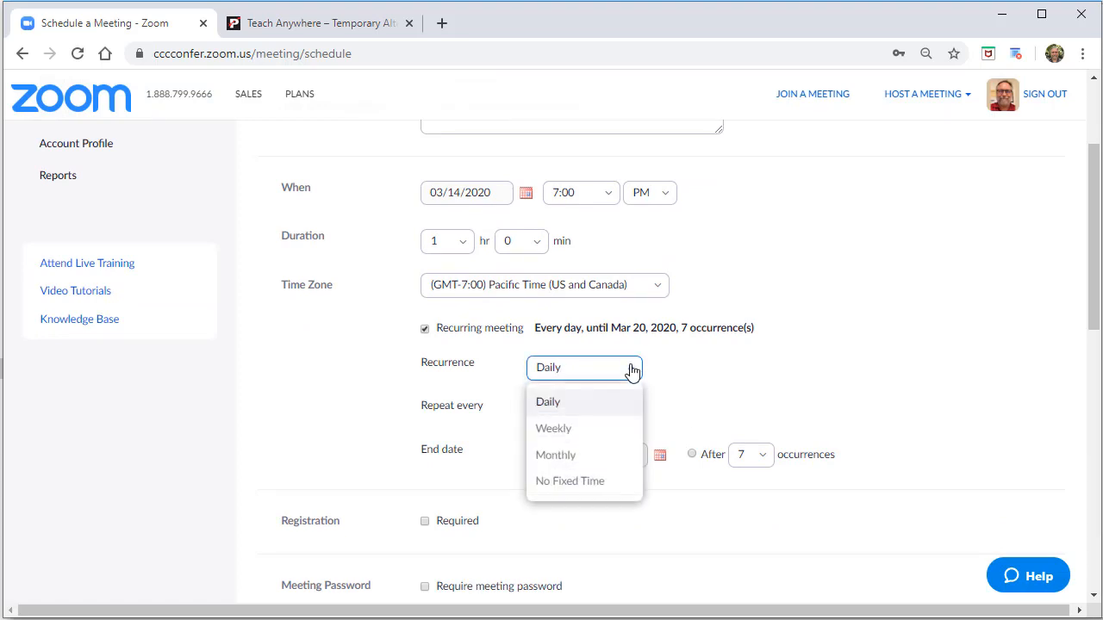
click(700, 390)
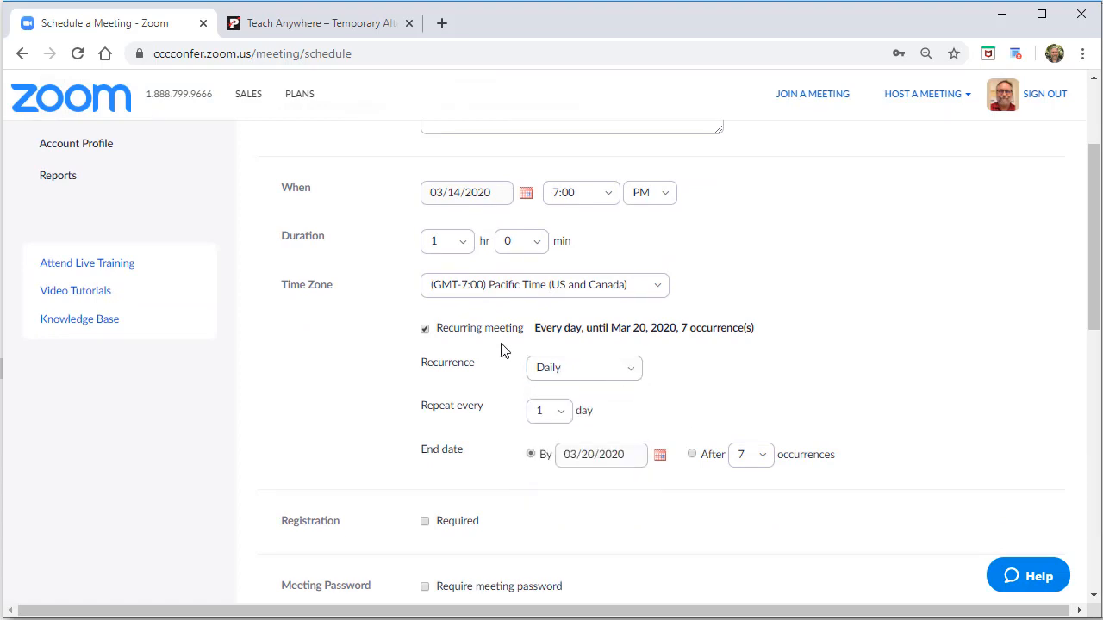
click(425, 329)
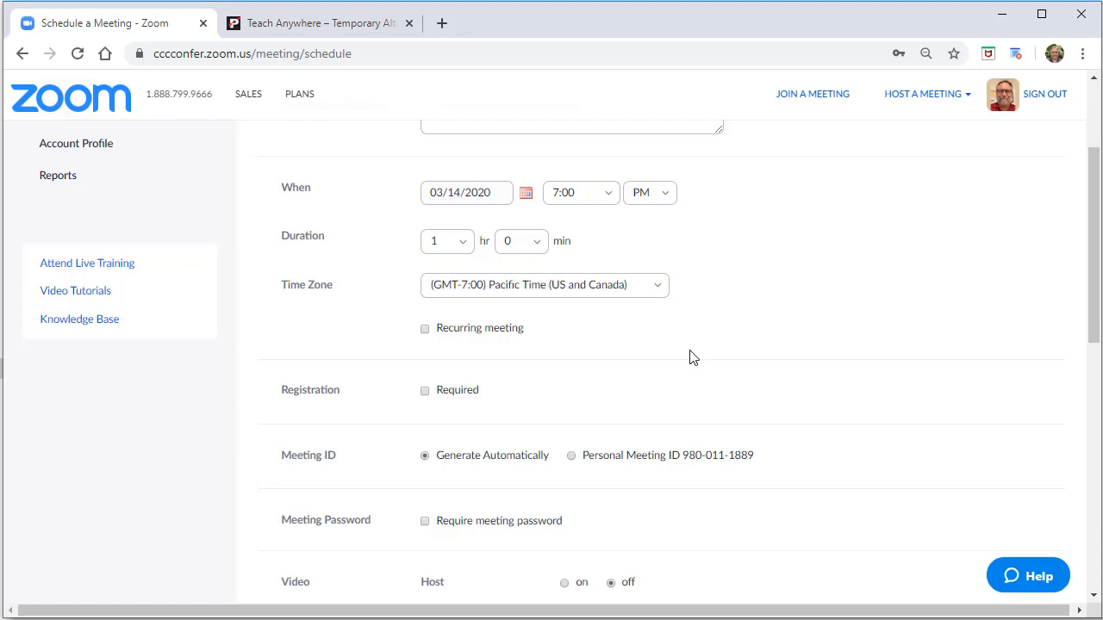
- Enable the meeting password requirement in the scheduling form and disable it again
scroll(693, 357, down, 1)
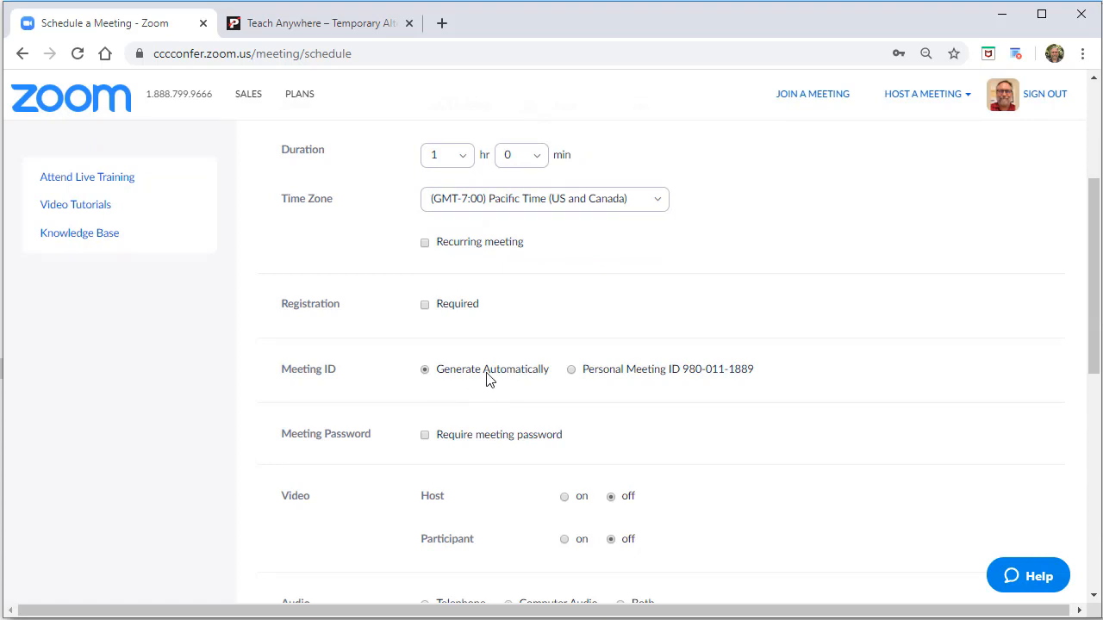
scroll(236, 400, down, 1)
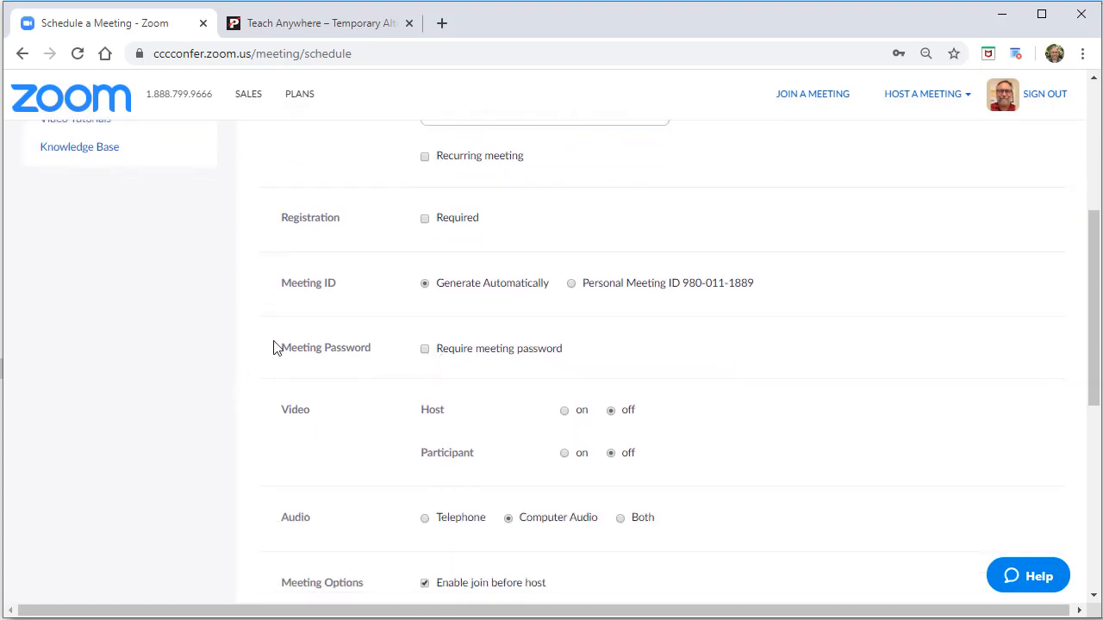
click(425, 349)
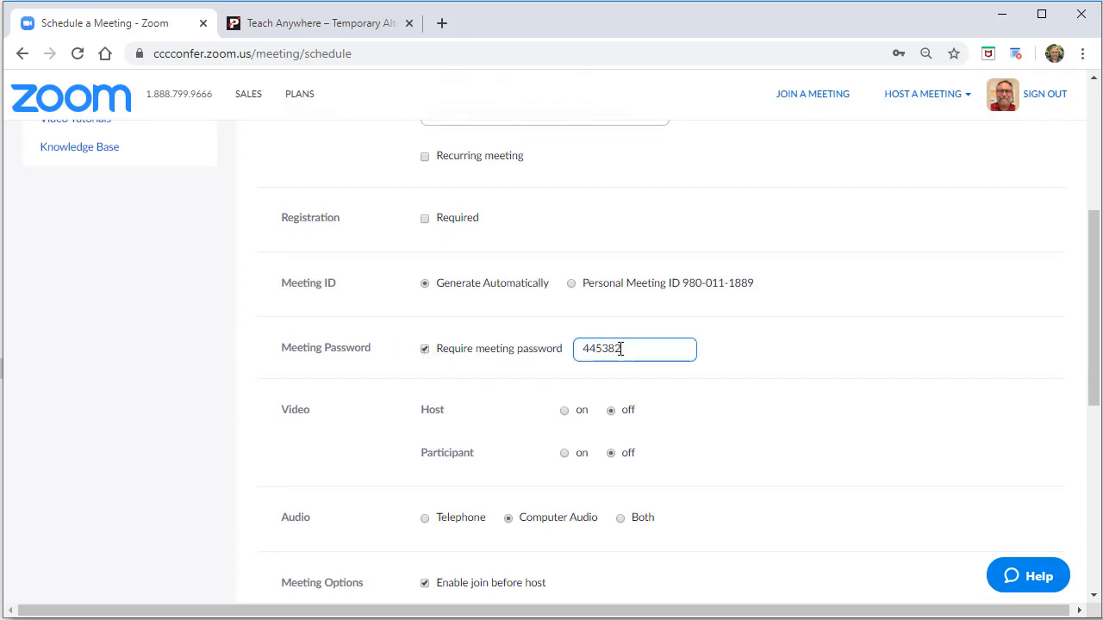
click(425, 350)
- Review the scheduling form's video, audio, meeting options and alternative hosts settings
scroll(181, 349, down, 1)
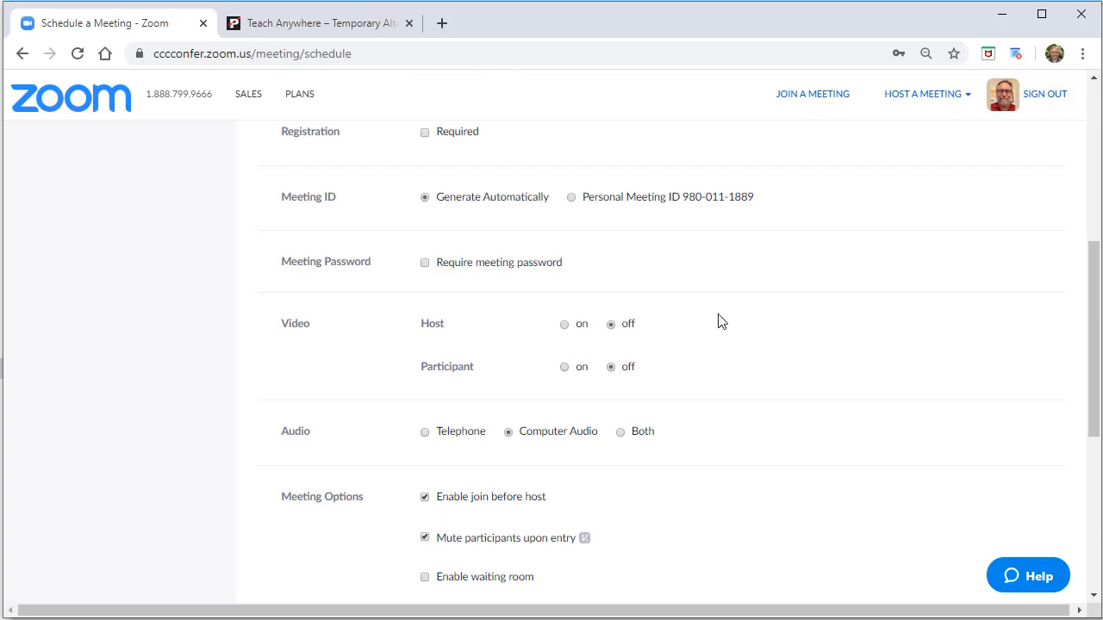
scroll(688, 361, down, 1)
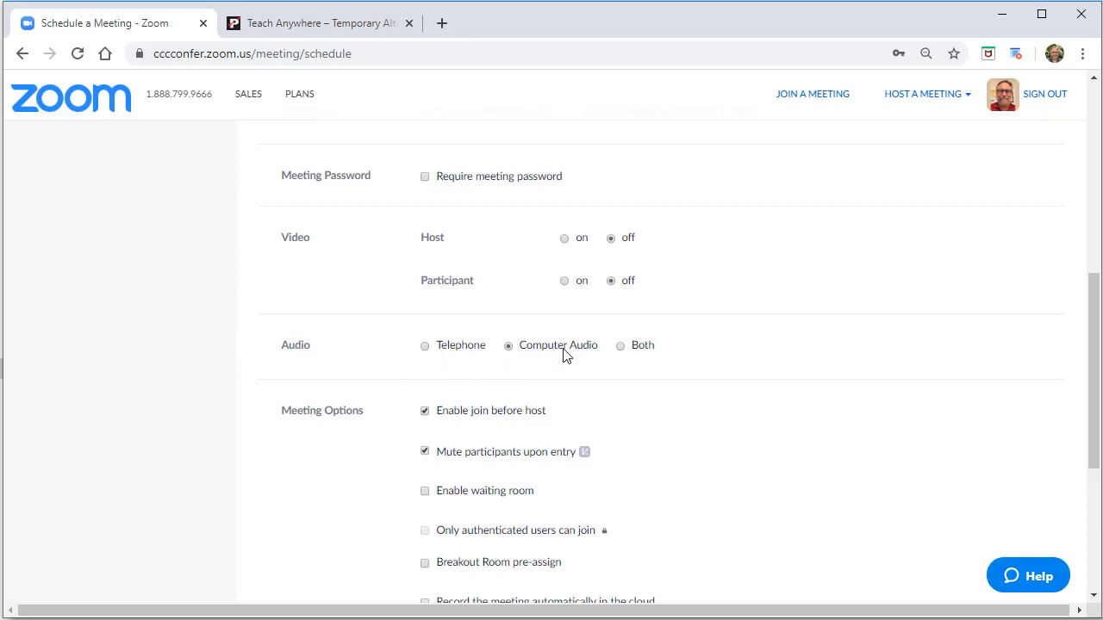
scroll(759, 321, down, 2)
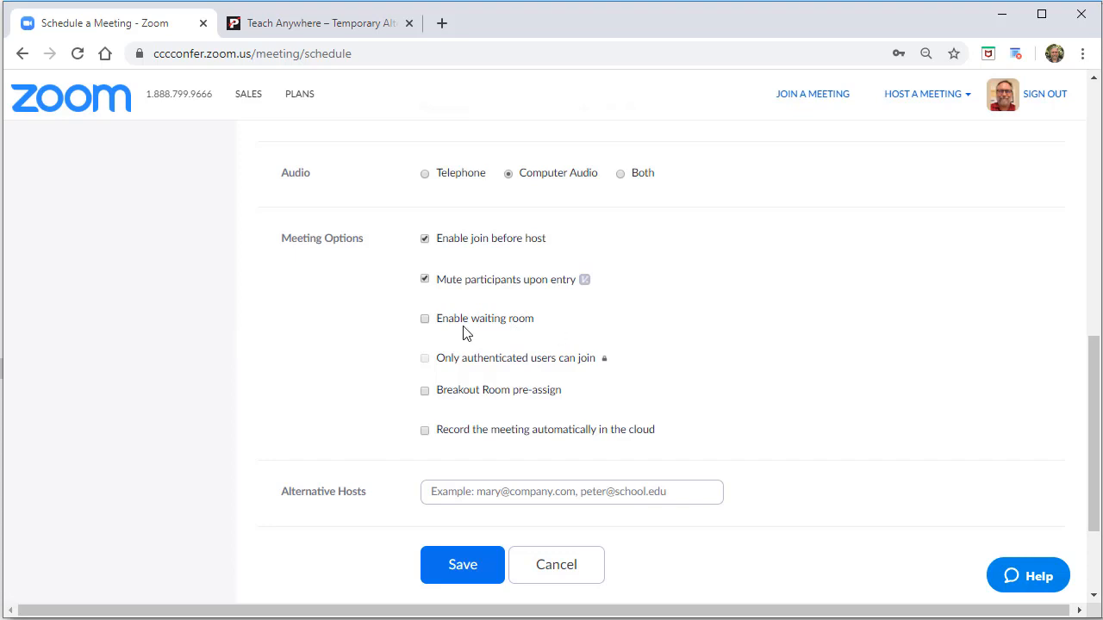
scroll(699, 345, down, 1)
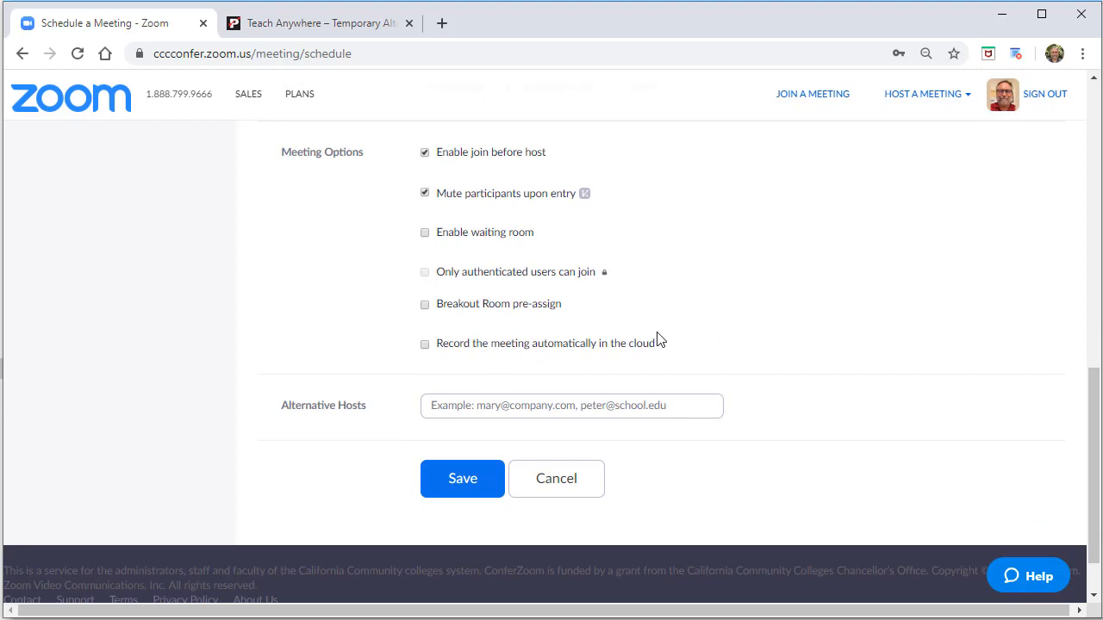
scroll(733, 314, down, 1)
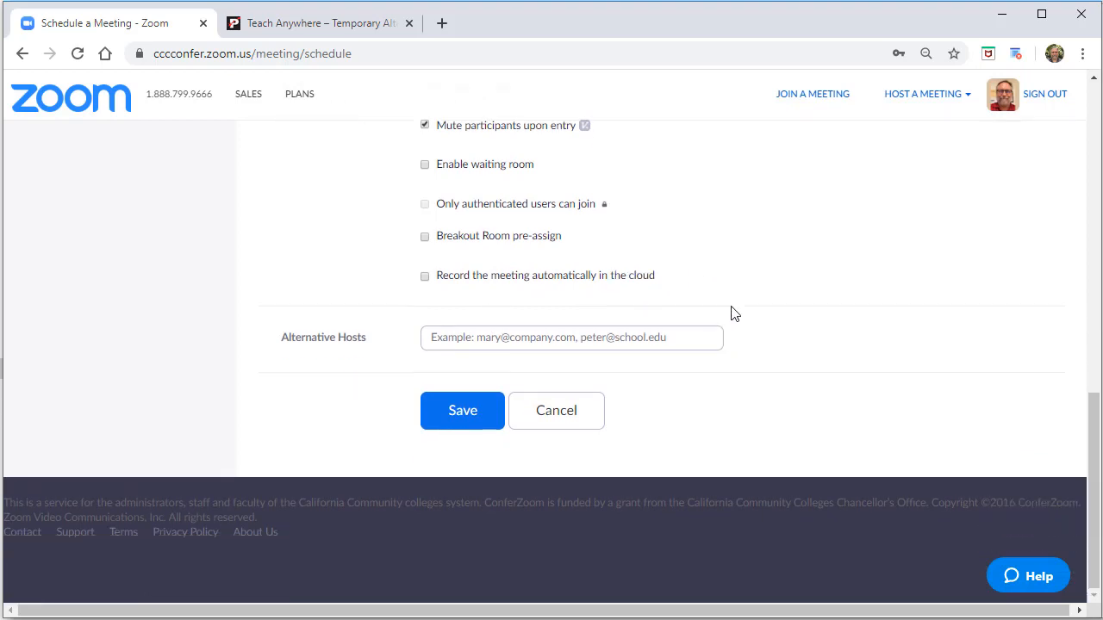
scroll(732, 315, up, 10)
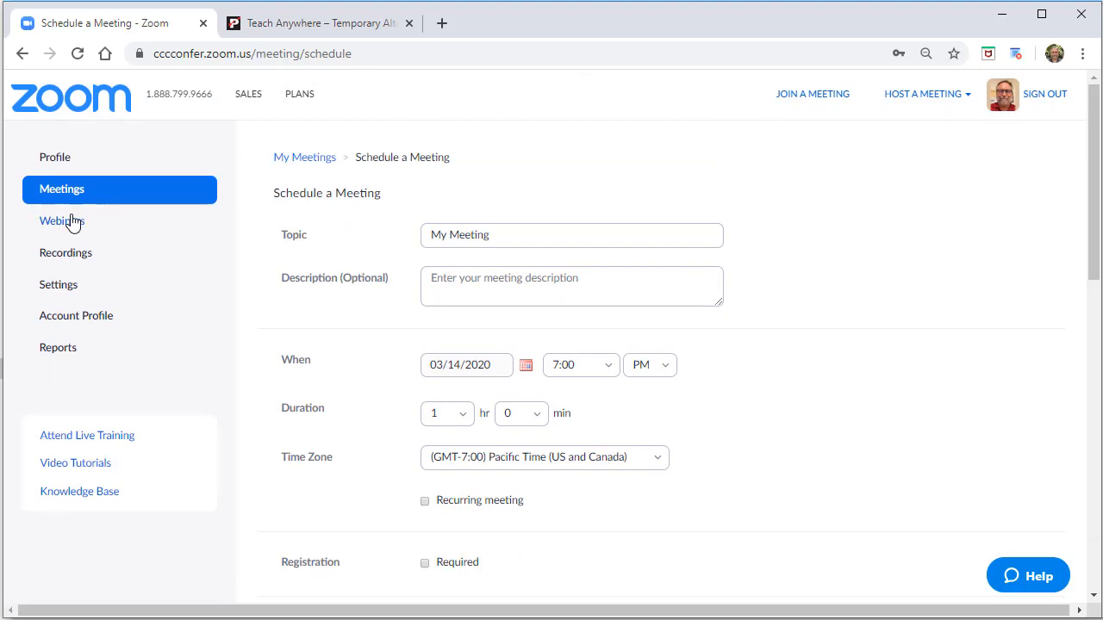
- View the list of recordings, and examine the Schedule Meeting section of the account's meeting settings
click(58, 257)
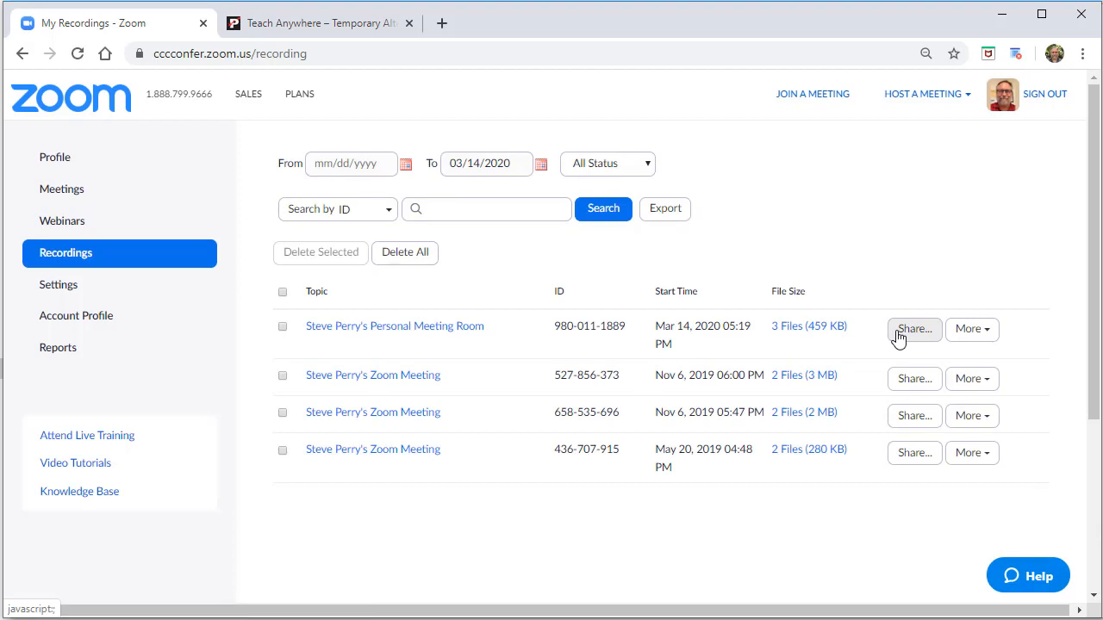
click(49, 291)
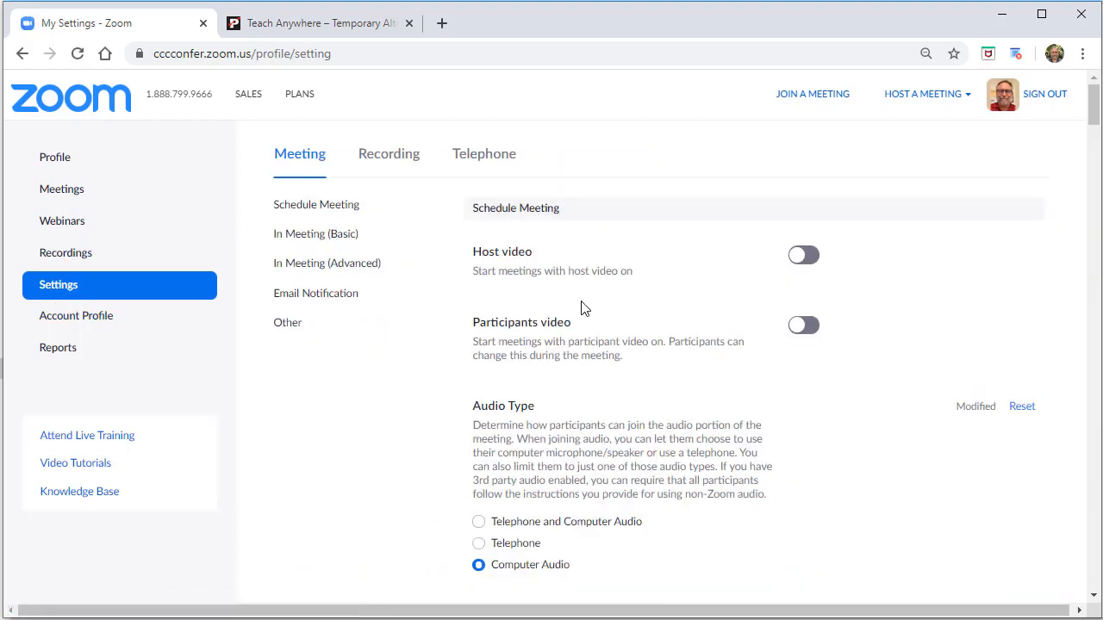
scroll(905, 285, down, 1)
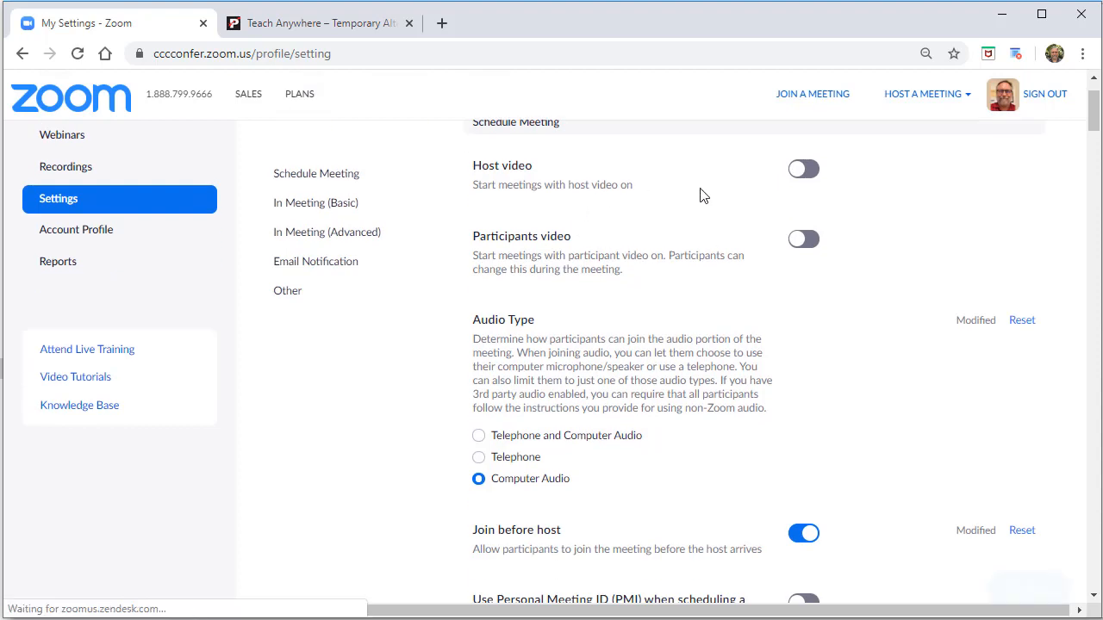
scroll(818, 312, down, 2)
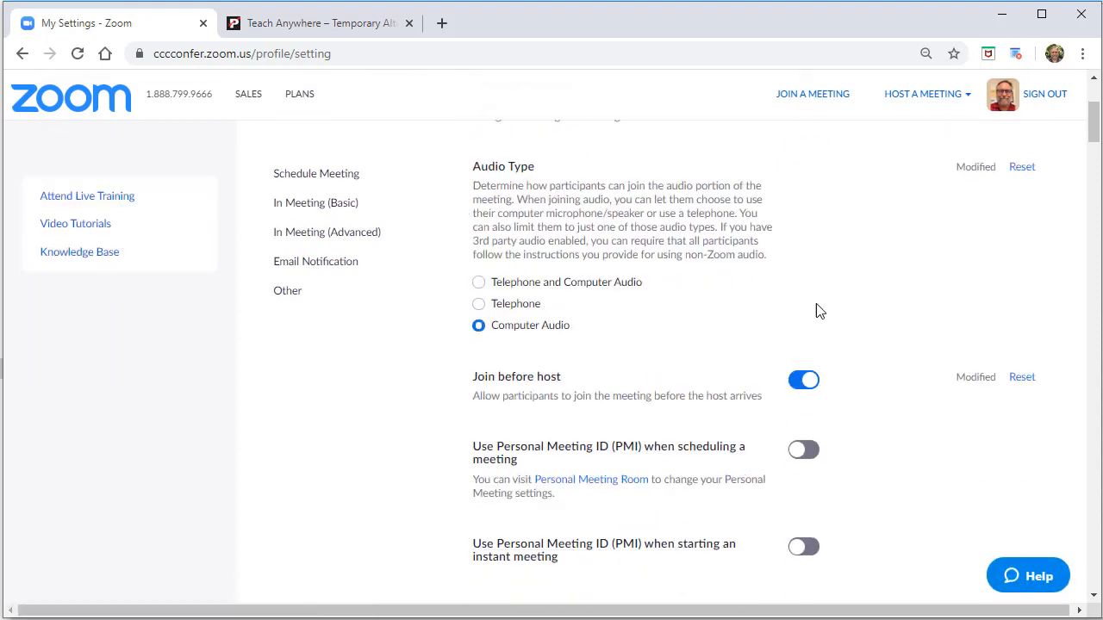
scroll(591, 337, down, 1)
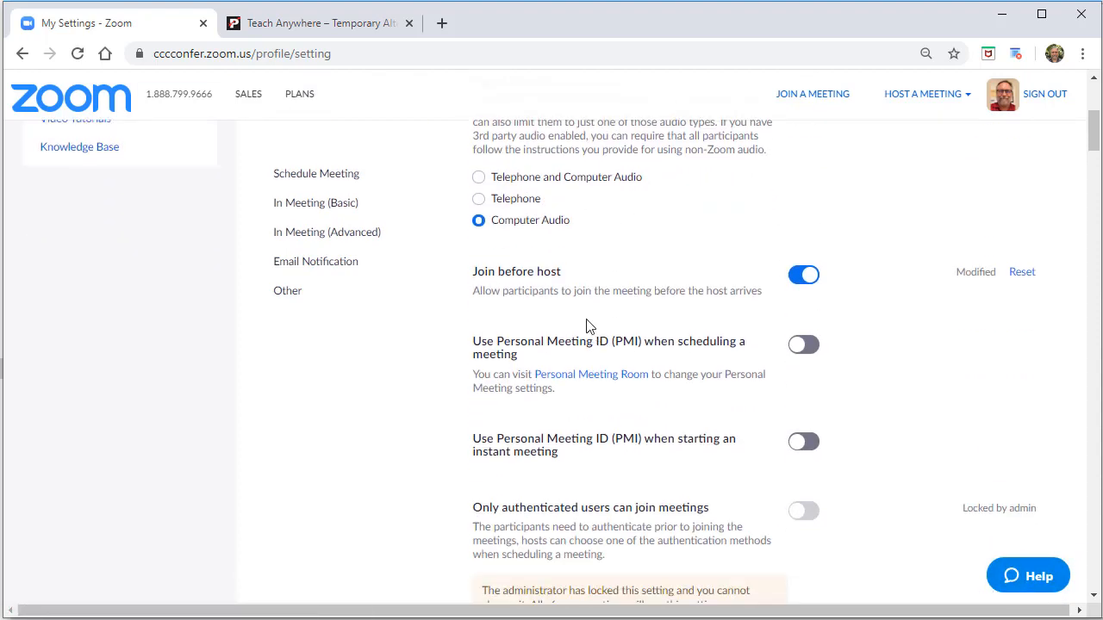
scroll(545, 331, down, 1)
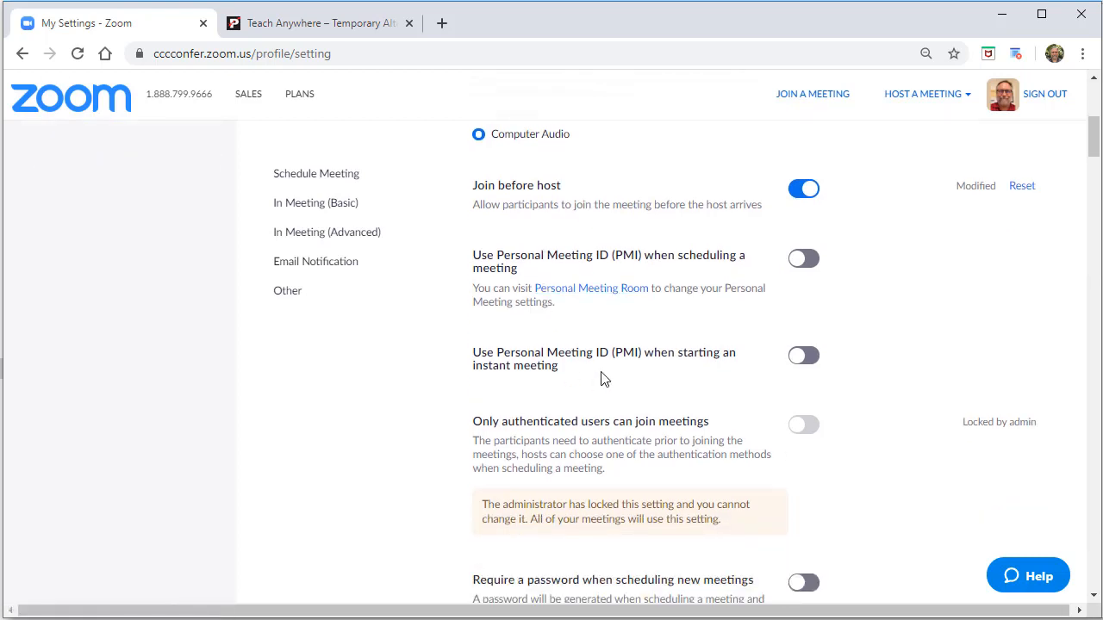
scroll(603, 377, down, 3)
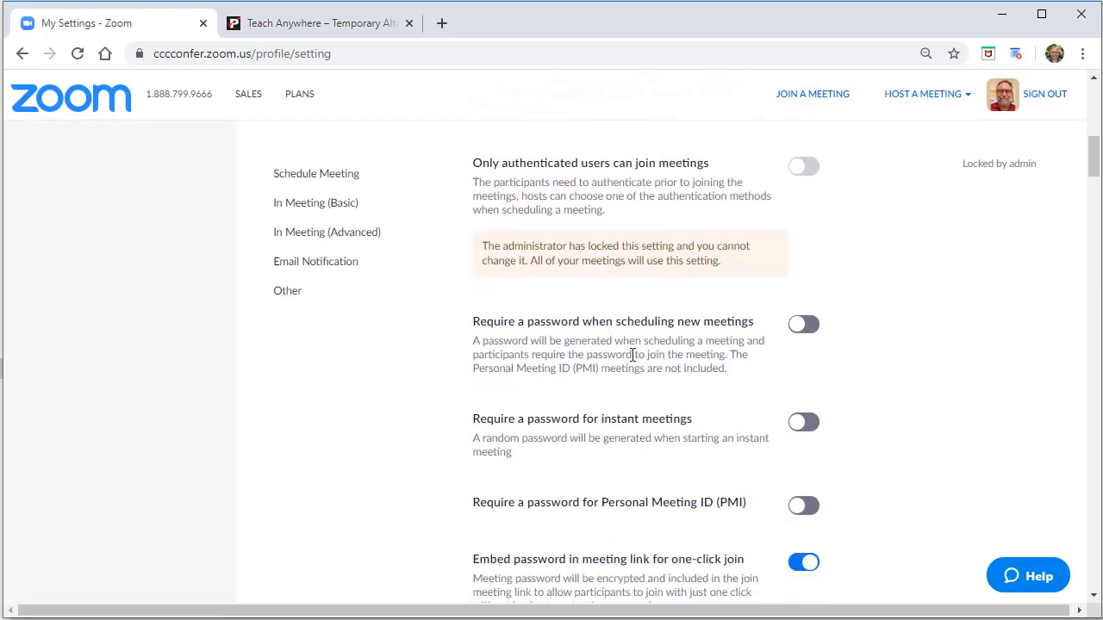
scroll(629, 354, down, 3)
scroll(529, 360, down, 1)
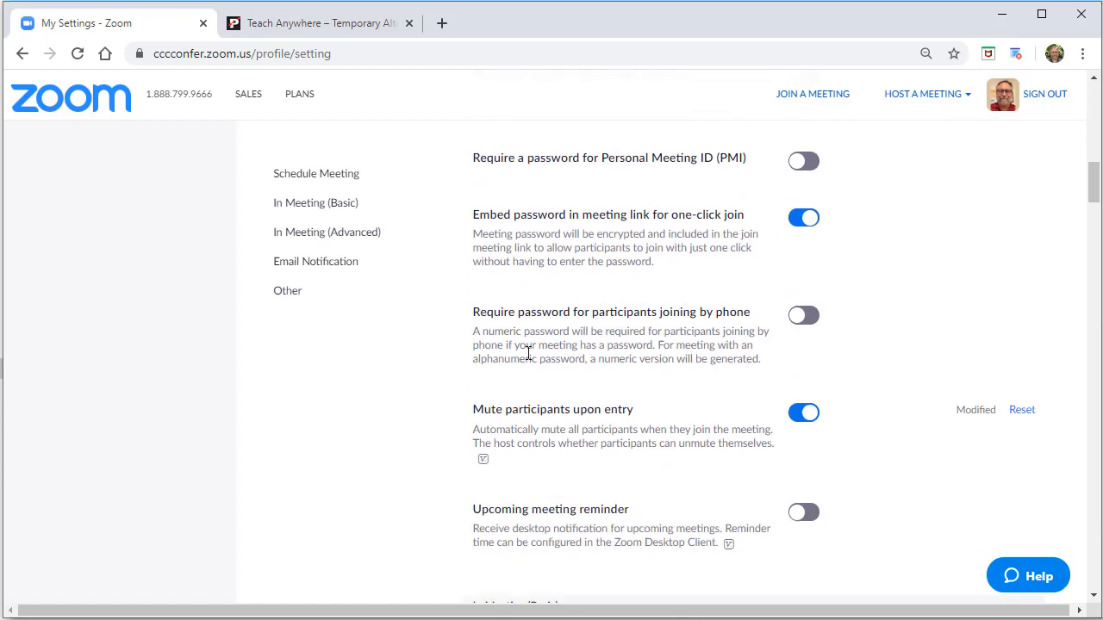
scroll(451, 385, down, 1)
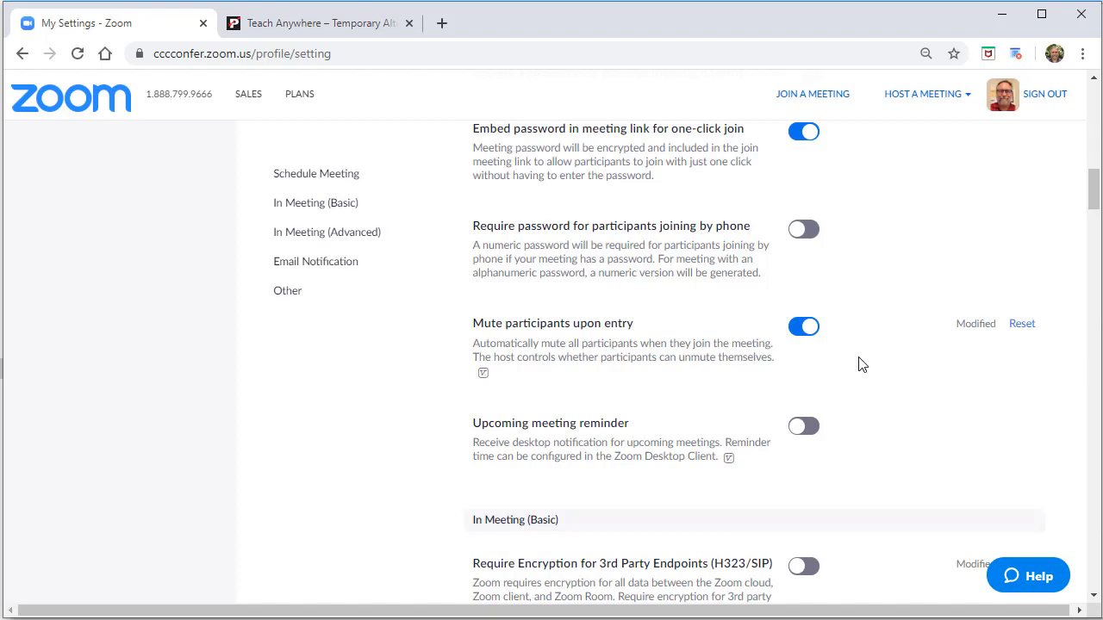
- Examine the In Meeting (Basic) settings for third-party encryption, chat, private chat, auto saving chats and file transfer
scroll(865, 361, down, 2)
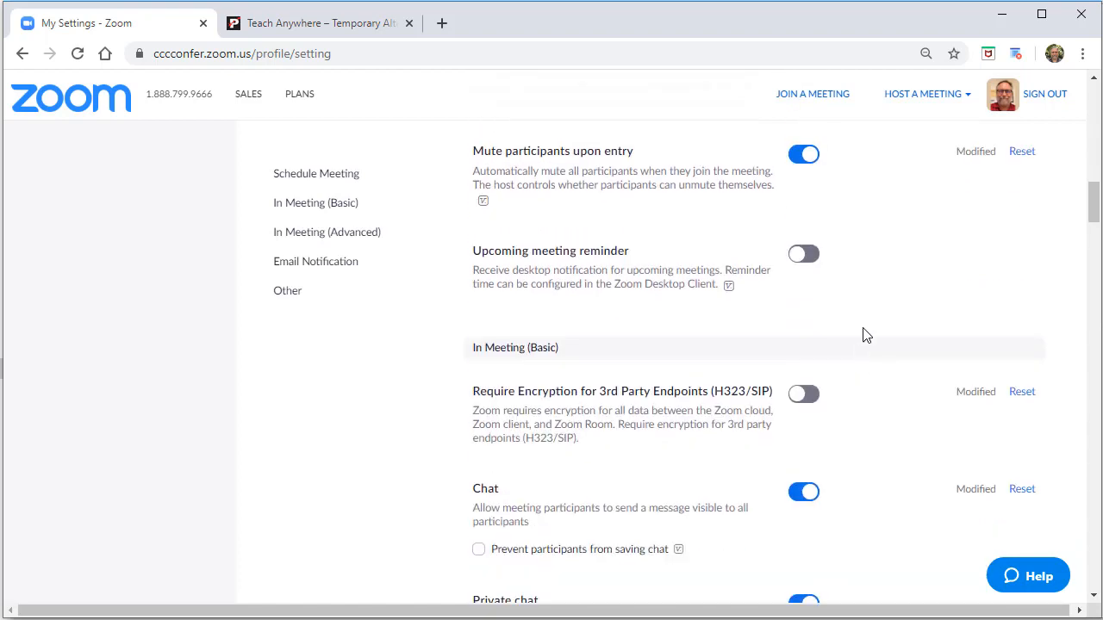
scroll(862, 337, down, 1)
scroll(661, 397, down, 1)
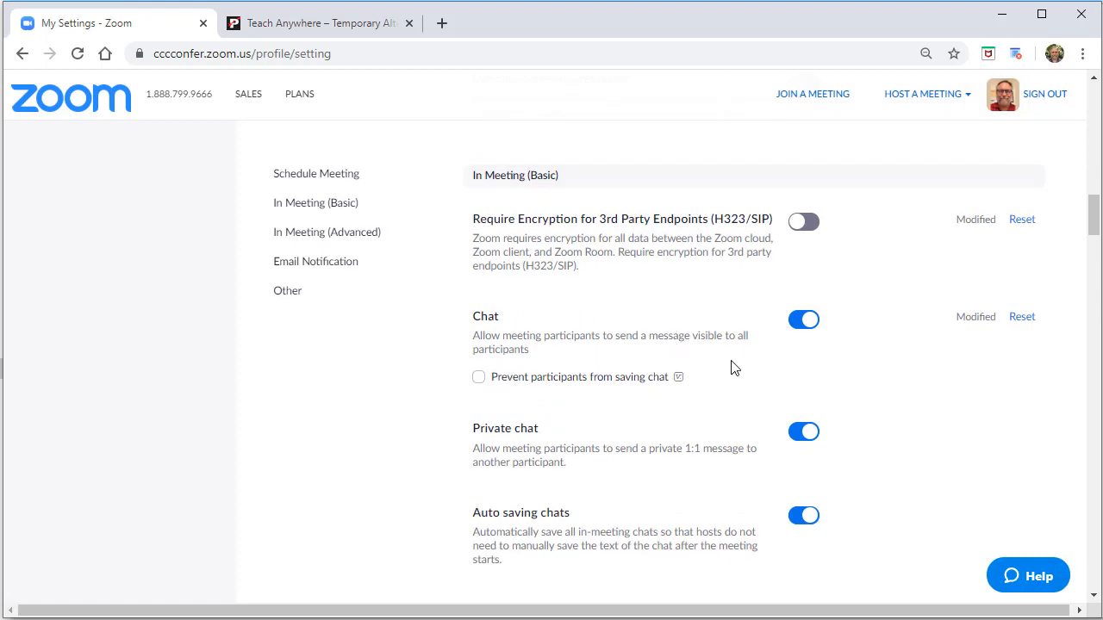
scroll(736, 367, down, 1)
scroll(705, 388, down, 1)
scroll(705, 387, down, 1)
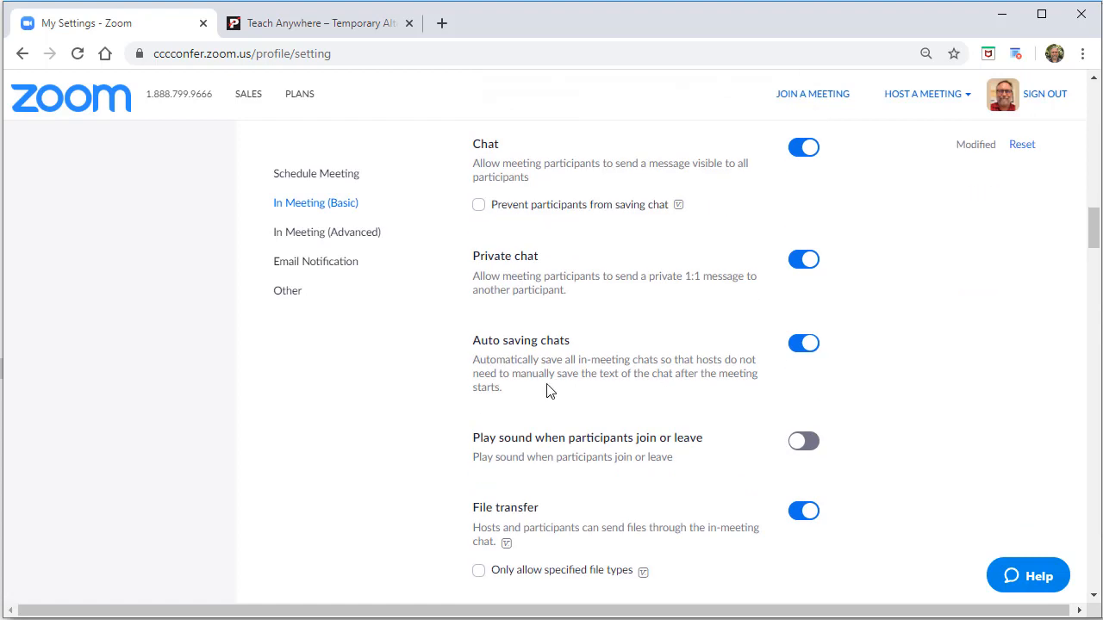
scroll(545, 389, down, 1)
scroll(650, 375, down, 3)
scroll(651, 376, down, 4)
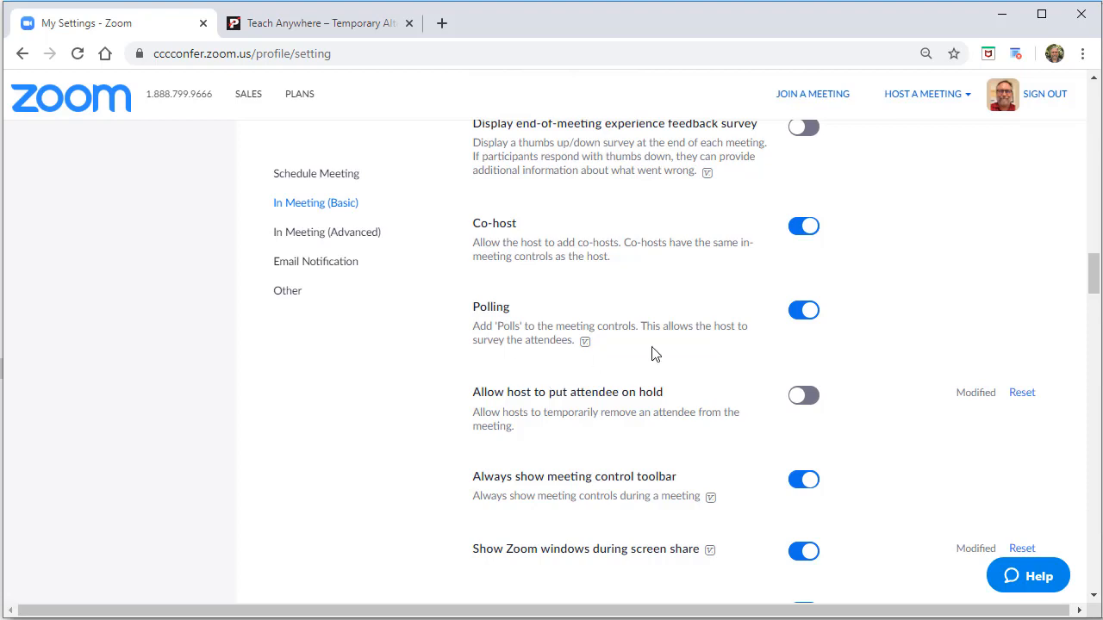
- Review the remaining In Meeting (Basic) settings, from co-host and polling through screen sharing to remote control and nonverbal feedback
scroll(681, 347, down, 2)
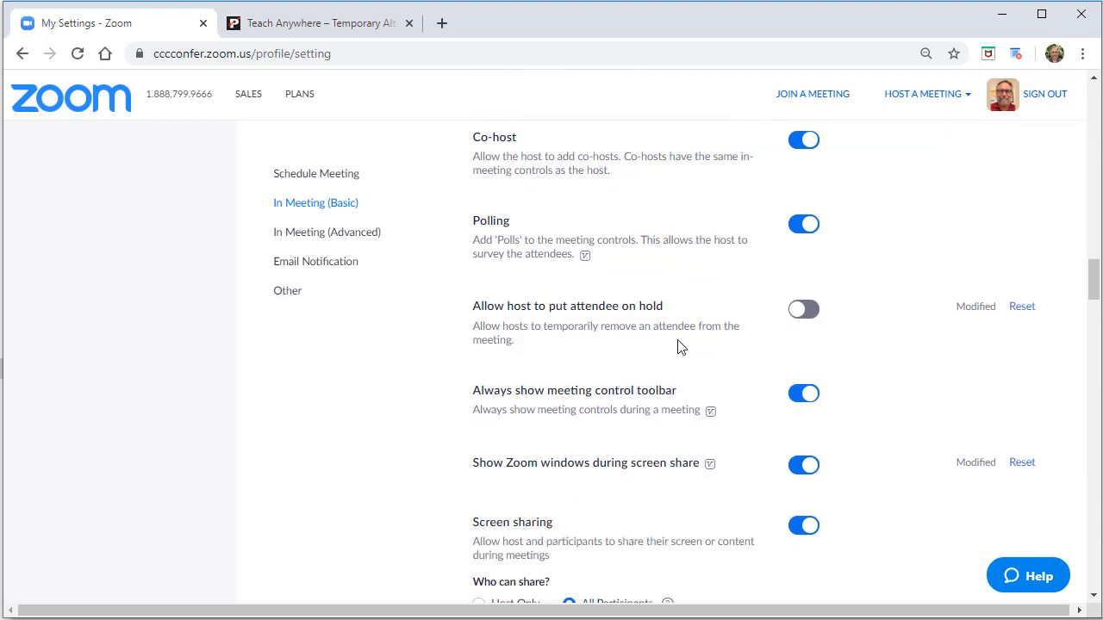
scroll(681, 348, down, 2)
scroll(677, 347, down, 1)
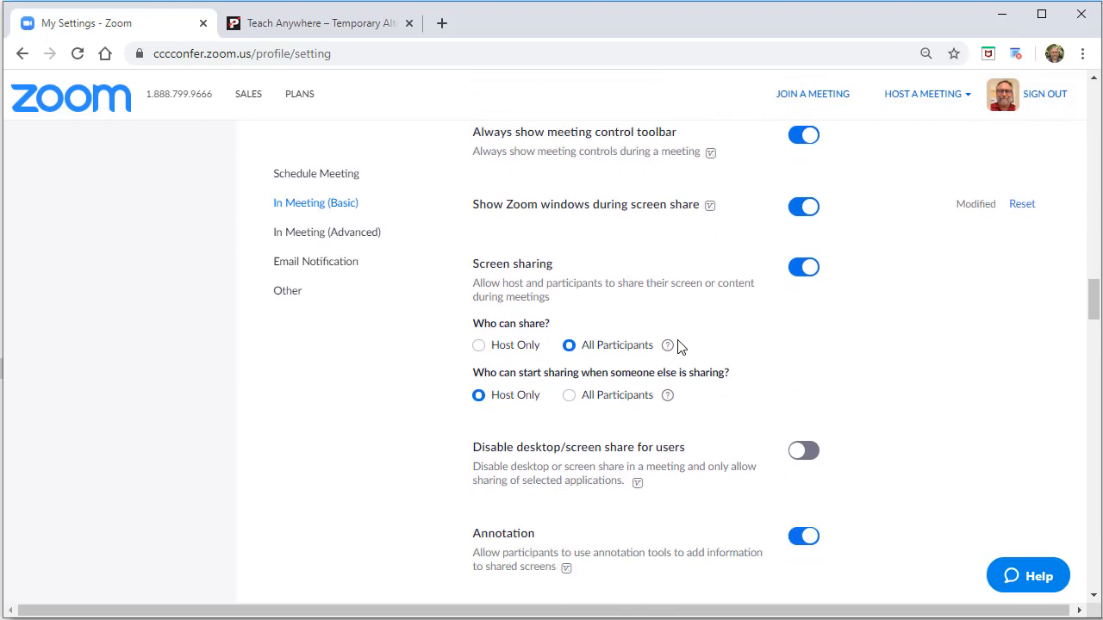
scroll(447, 471, down, 5)
scroll(447, 471, down, 4)
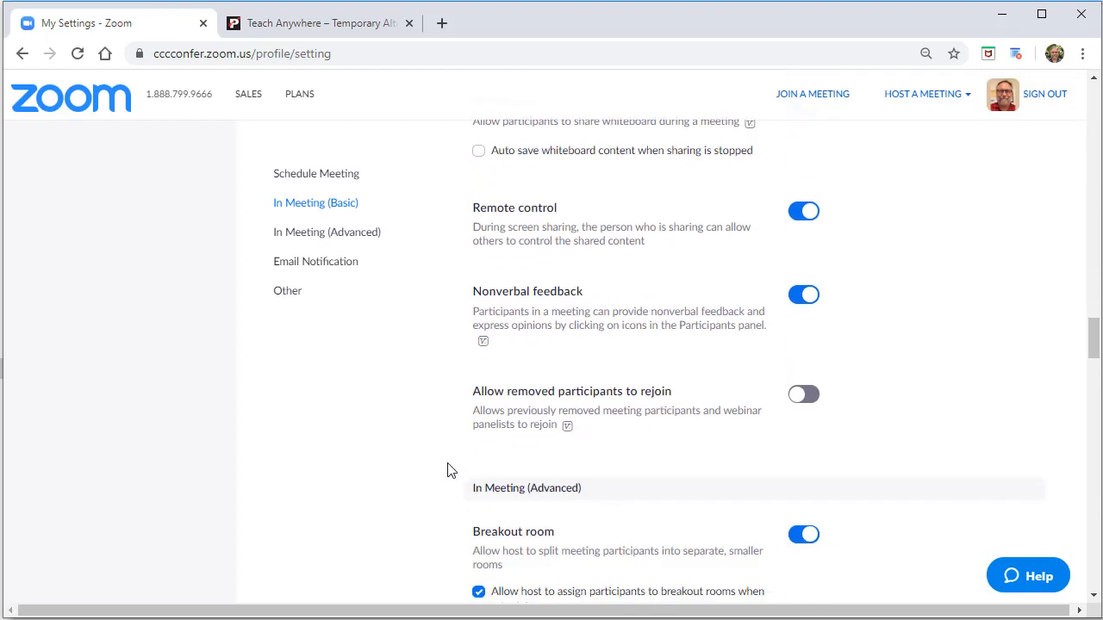
- Examine the In Meeting (Advanced) settings, including closed captioning, virtual background and attention tracking, and return to the start of the meeting settings
scroll(447, 471, down, 3)
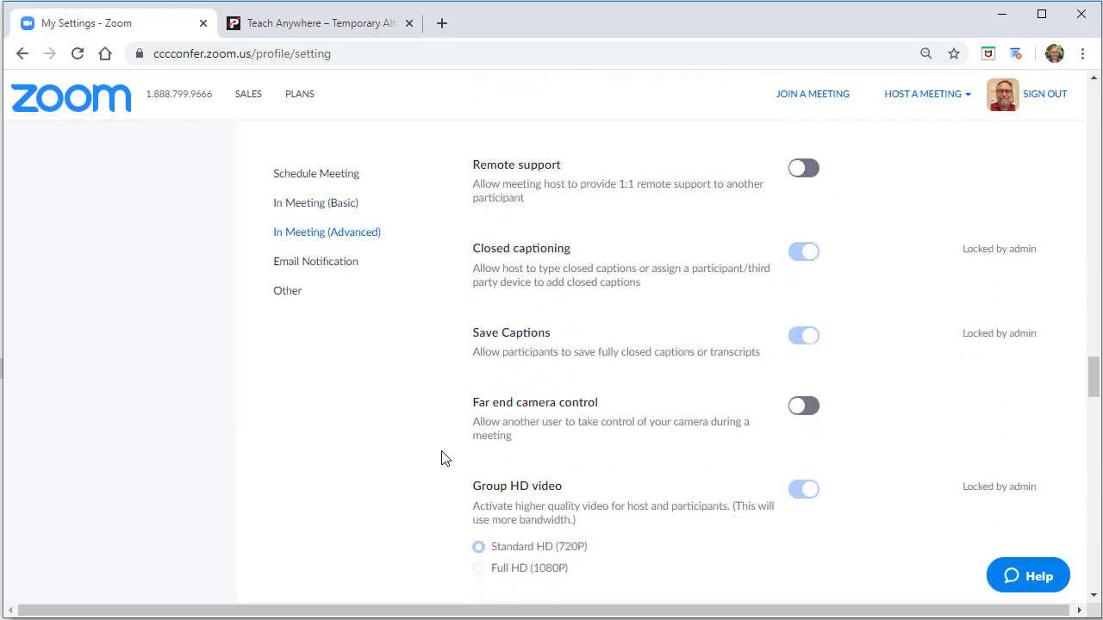
scroll(444, 457, down, 6)
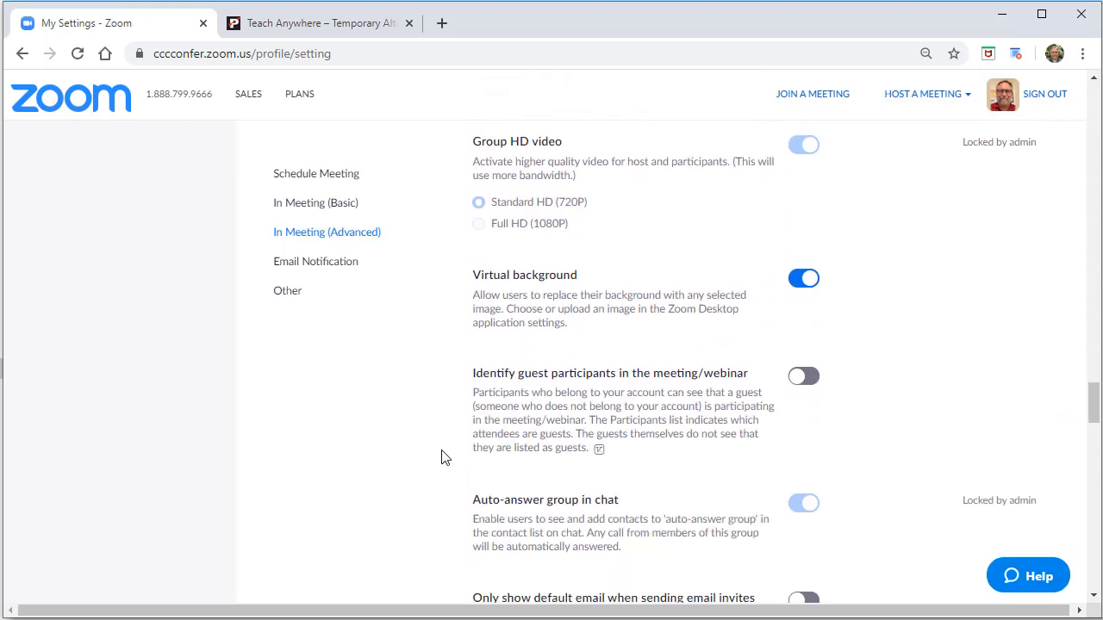
scroll(444, 458, down, 3)
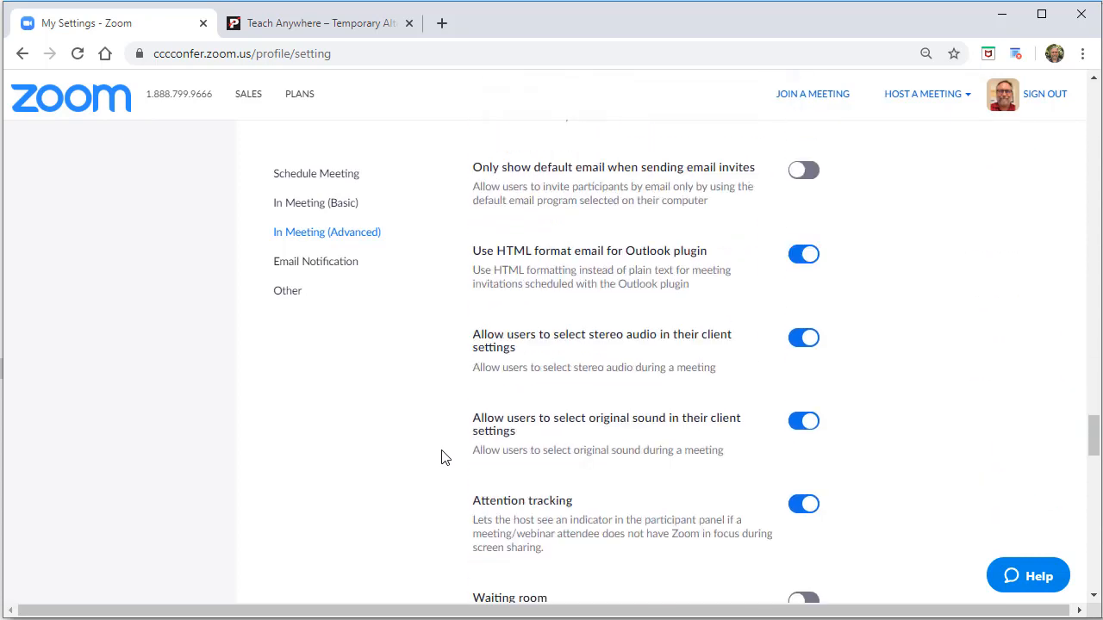
scroll(444, 457, down, 2)
scroll(442, 457, up, 5)
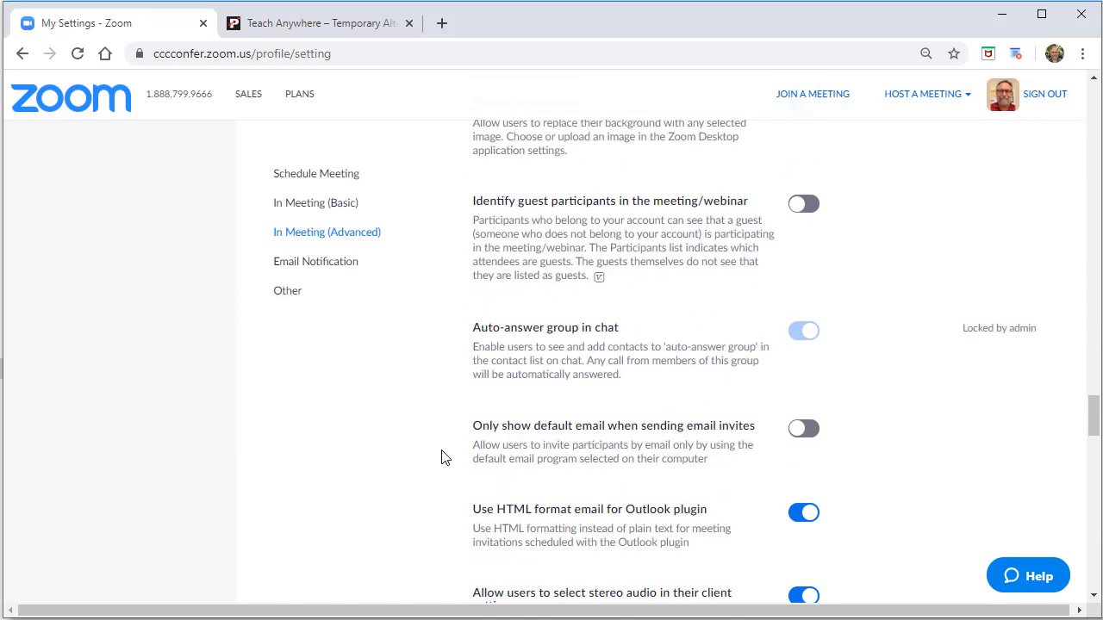
drag(1097, 409, 1092, 336)
scroll(1081, 280, up, 10)
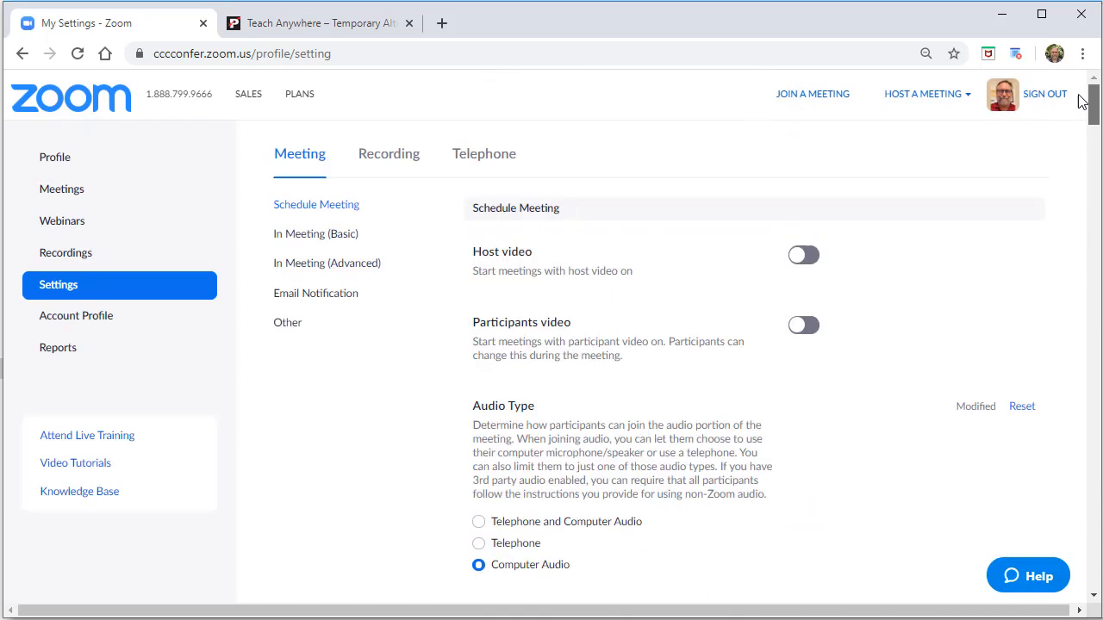